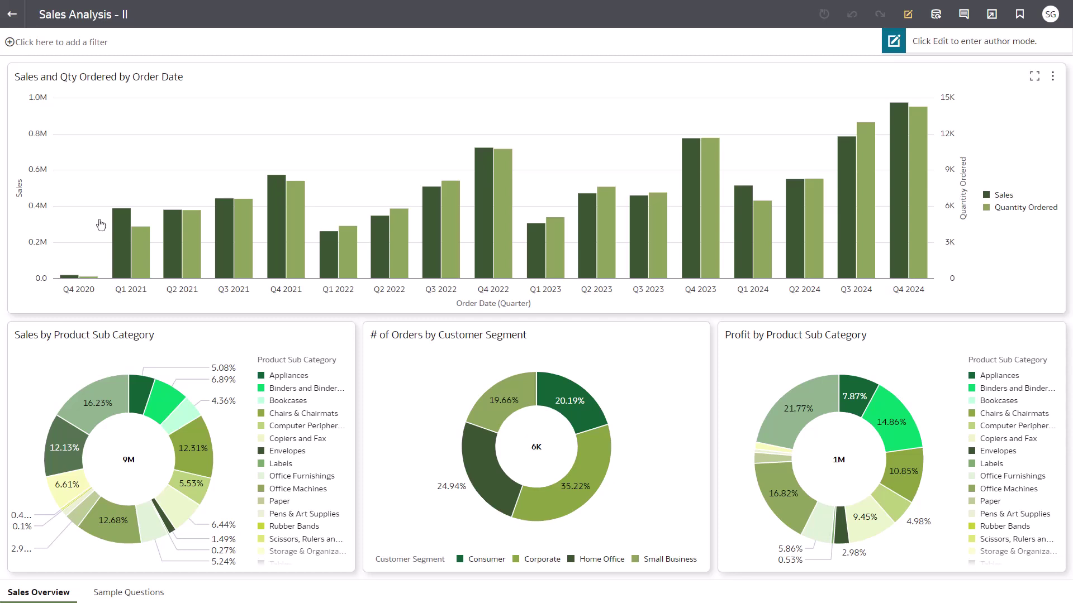
Put the Sales Analysis workbook into edit mode and show its auto-generated insights
left_click(907, 15)
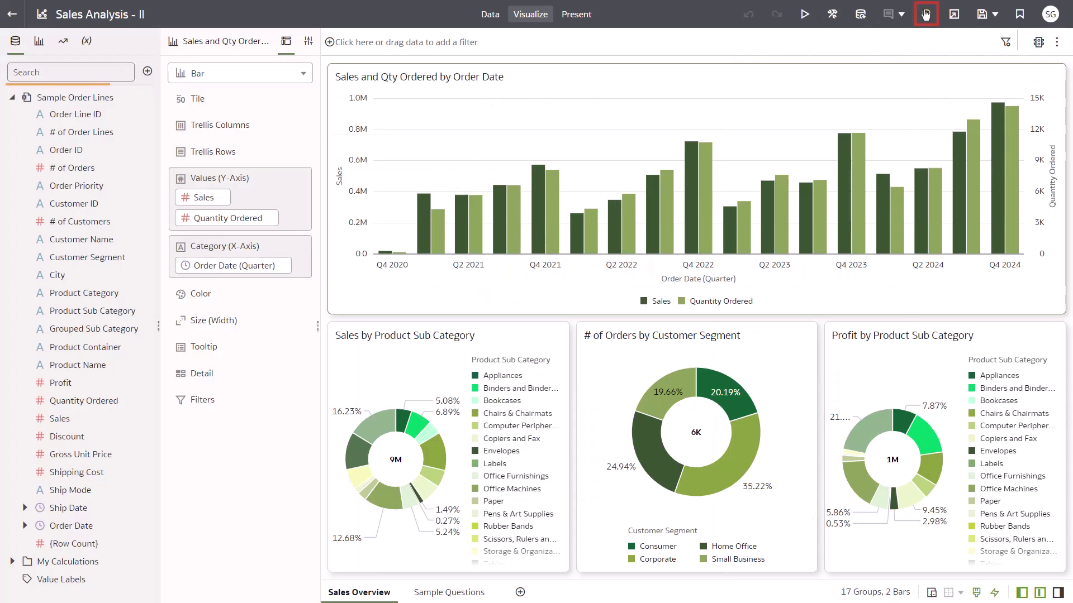
left_click(925, 14)
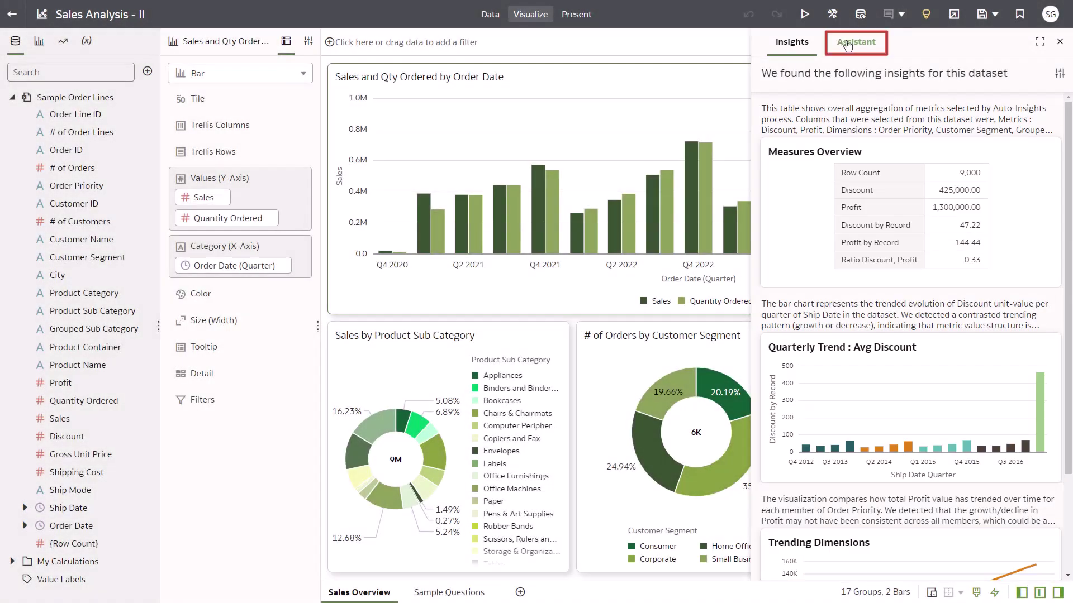
Ask the Assistant 'is there a relationship between sales and cost based on cities'
left_click(848, 42)
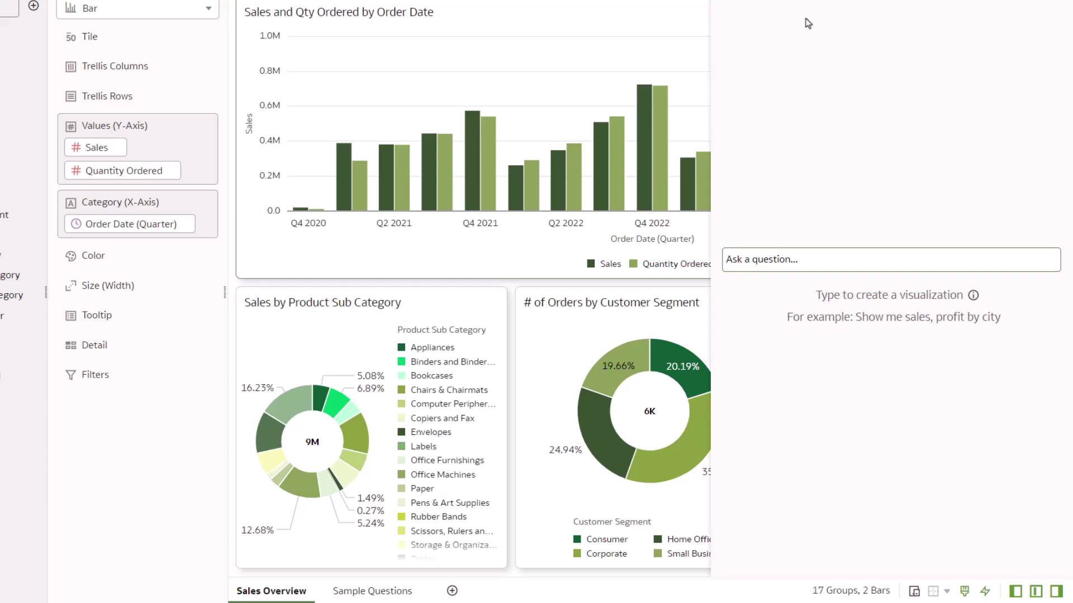
type("is there")
type(" a relationshi")
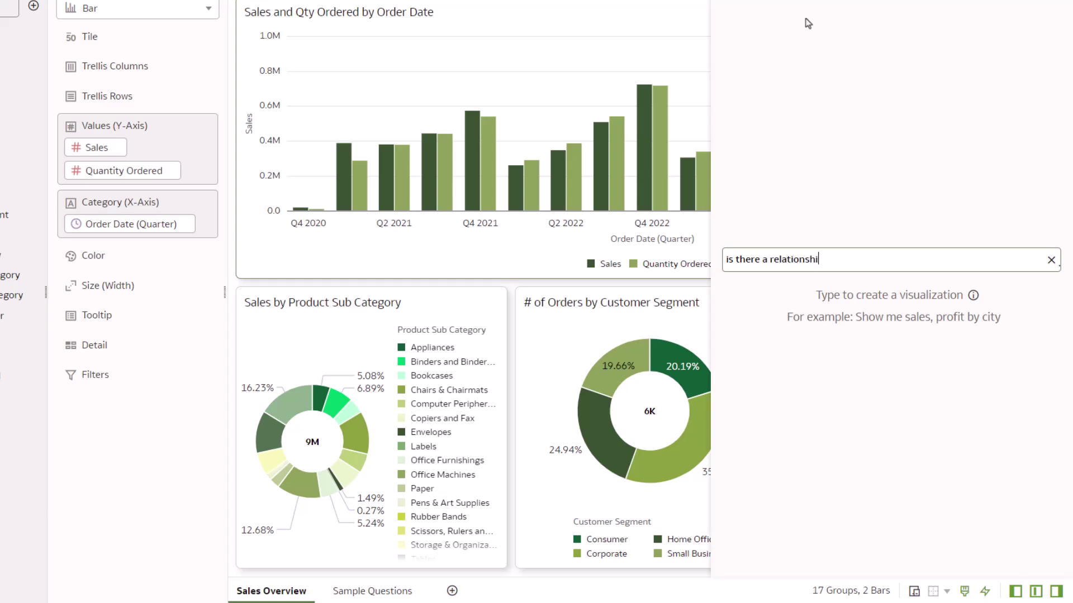
type("p between ")
type("sales and c")
type("ost based on ")
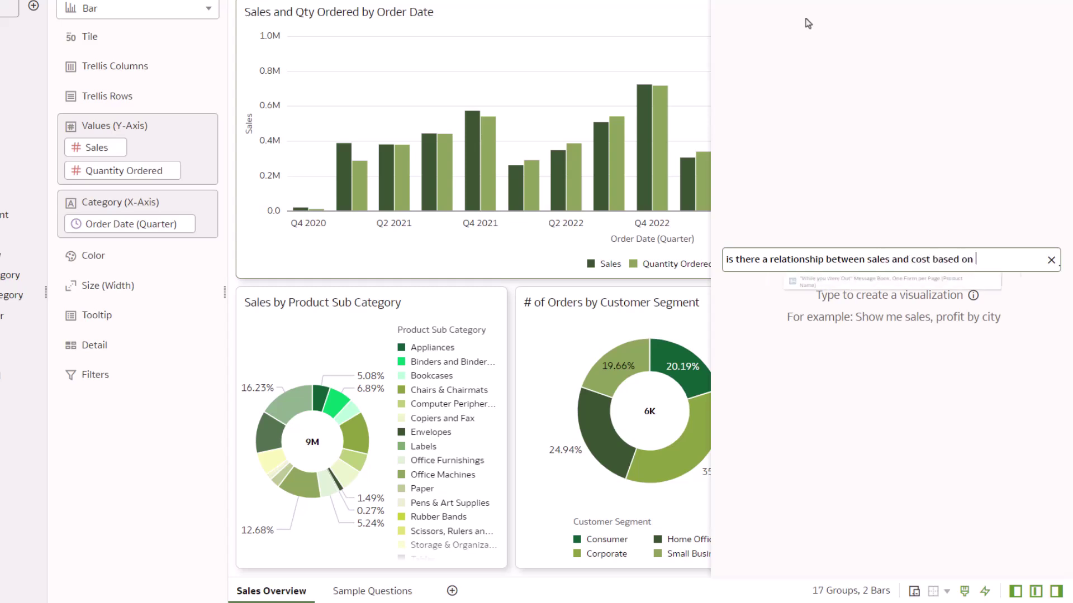
type("cities")
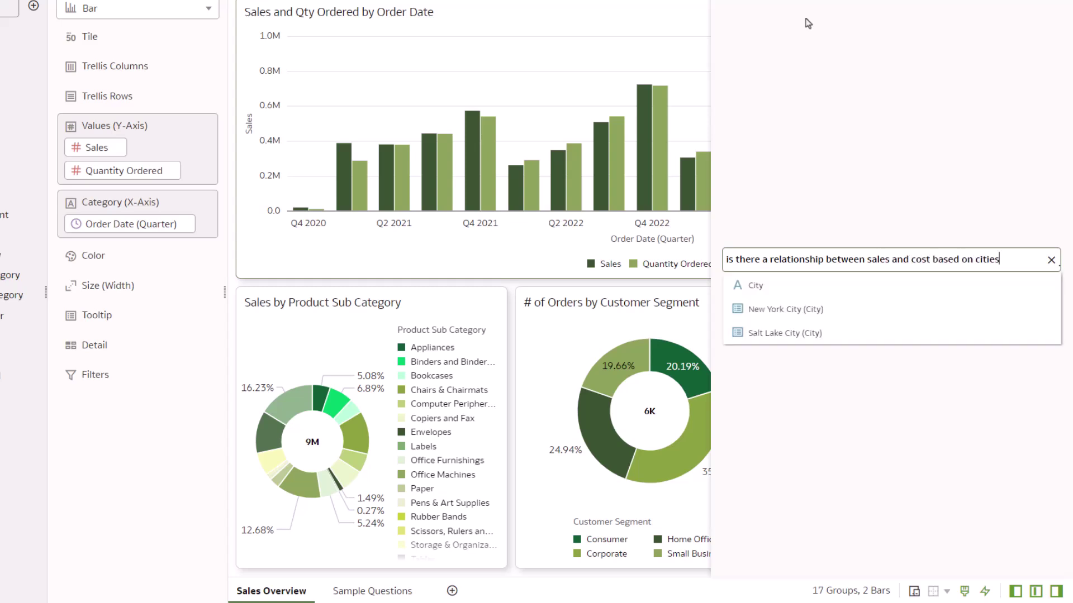
key("Return")
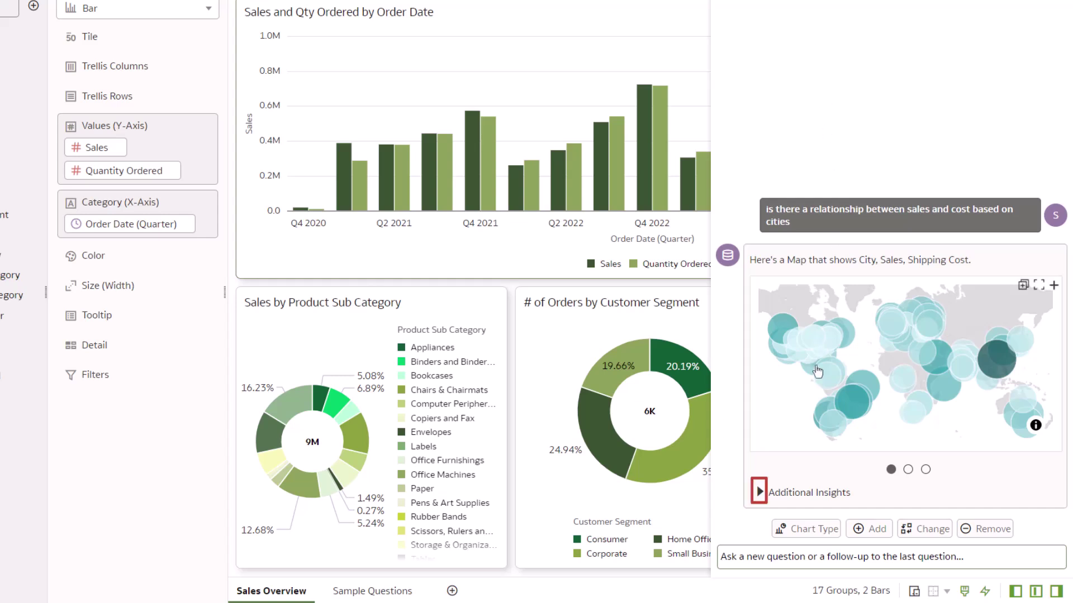
Expand the map's Additional Insights fully to list top sales-to-shipping-cost ratios by city
left_click(761, 493)
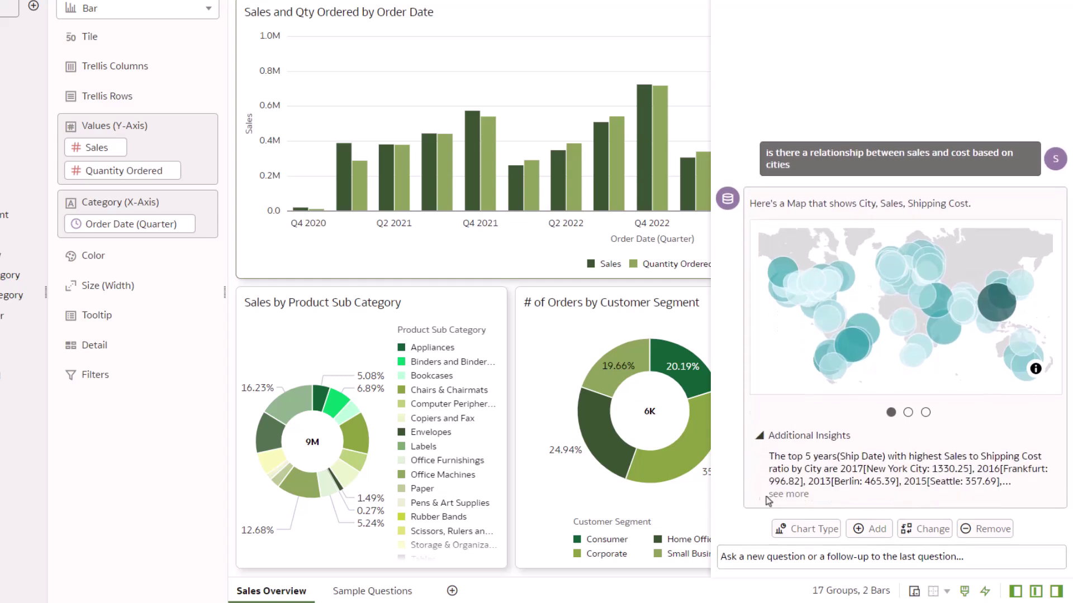
left_click(792, 495)
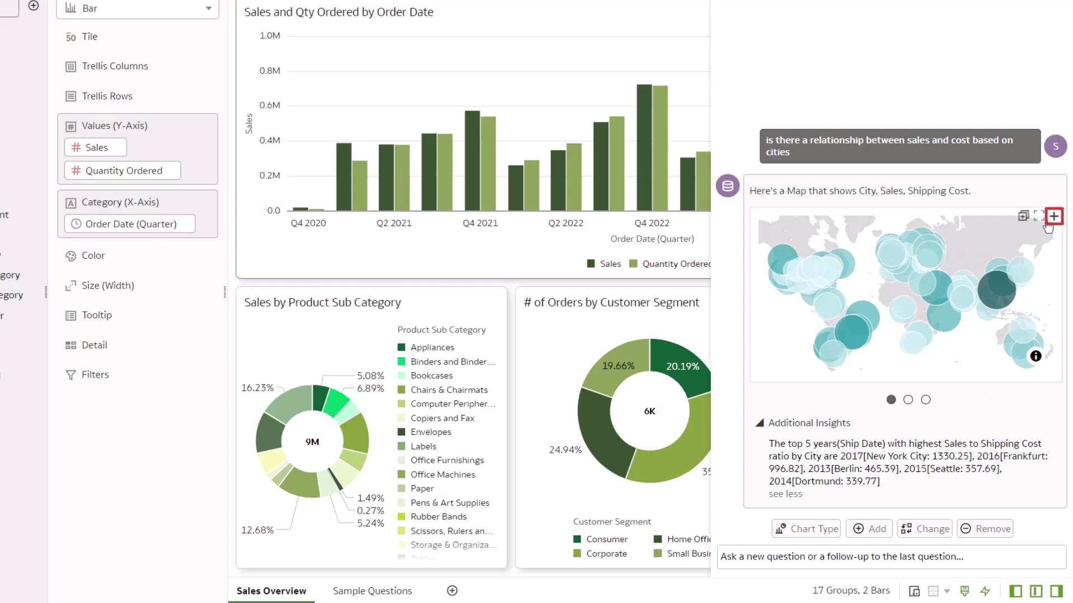
mouse_move(1054, 228)
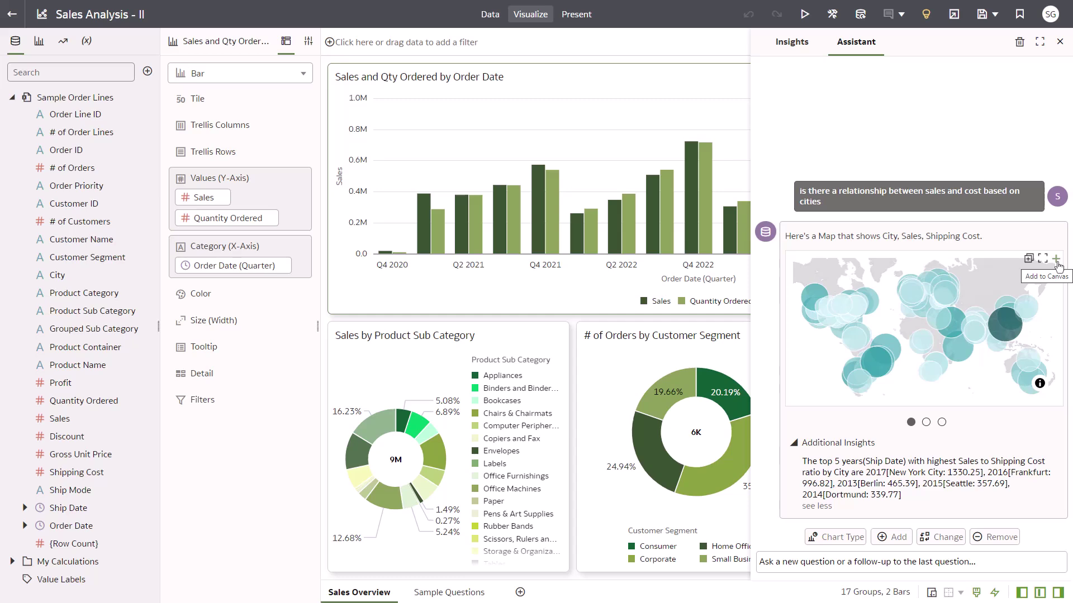
Drag the Assistant's City, Sales, Shipping Cost map onto the top of the canvas
mouse_move(1058, 267)
left_mouse_down()
mouse_move(867, 270)
mouse_move(438, 171)
left_mouse_up()
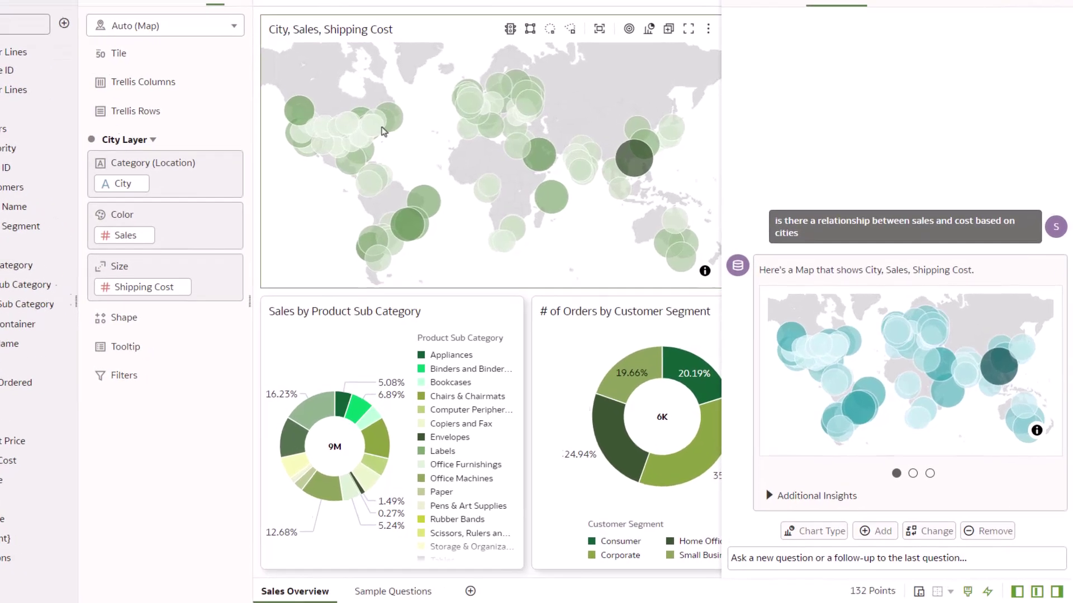
Send the follow-up 'Keep only new york city and chicago' to the Assistant
left_click(722, 558)
type("See")
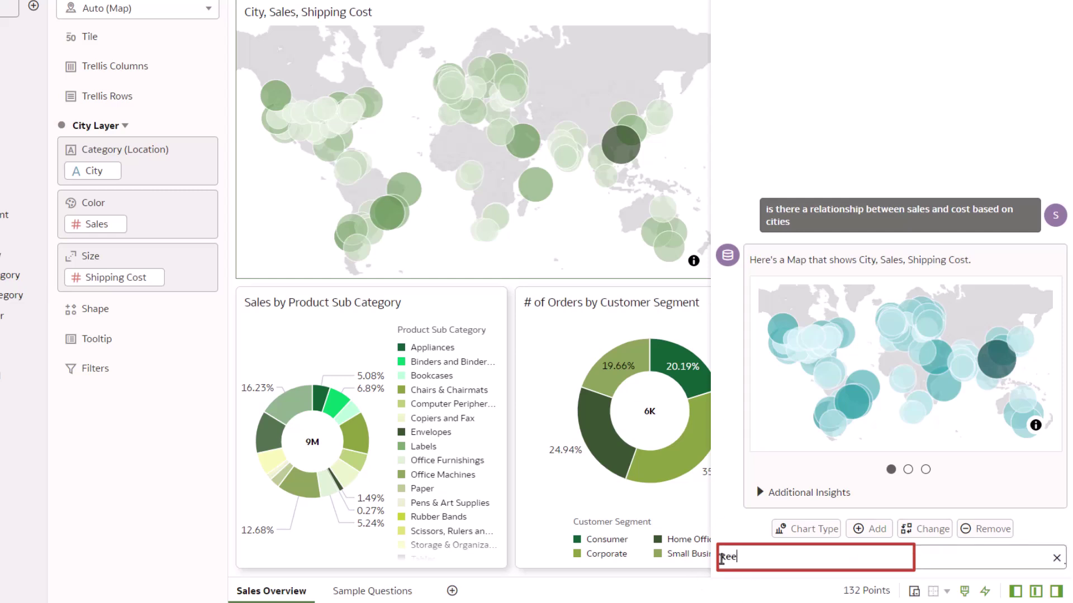
type("Keep only new york ci")
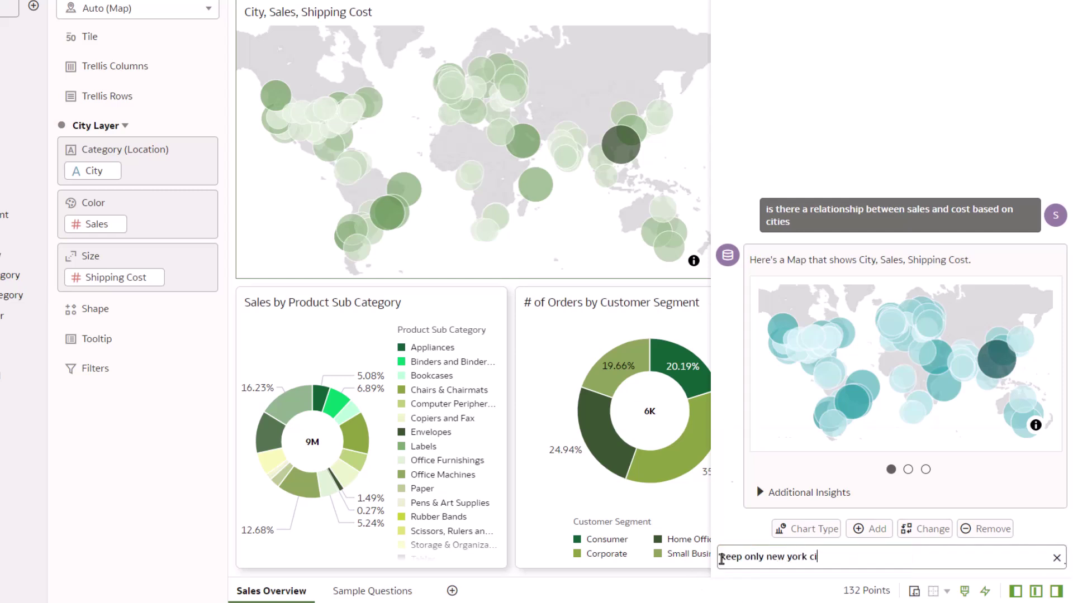
type("ty and chicago")
key("Return")
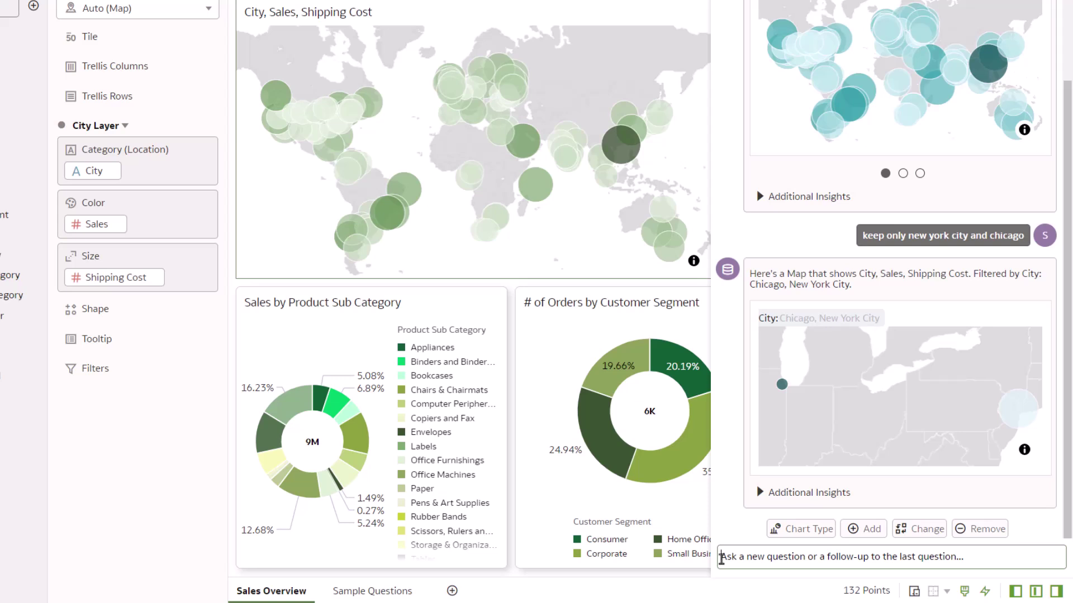
Send the follow-up 'add paris' so the map also shows Paris
left_click(721, 559)
type("add ")
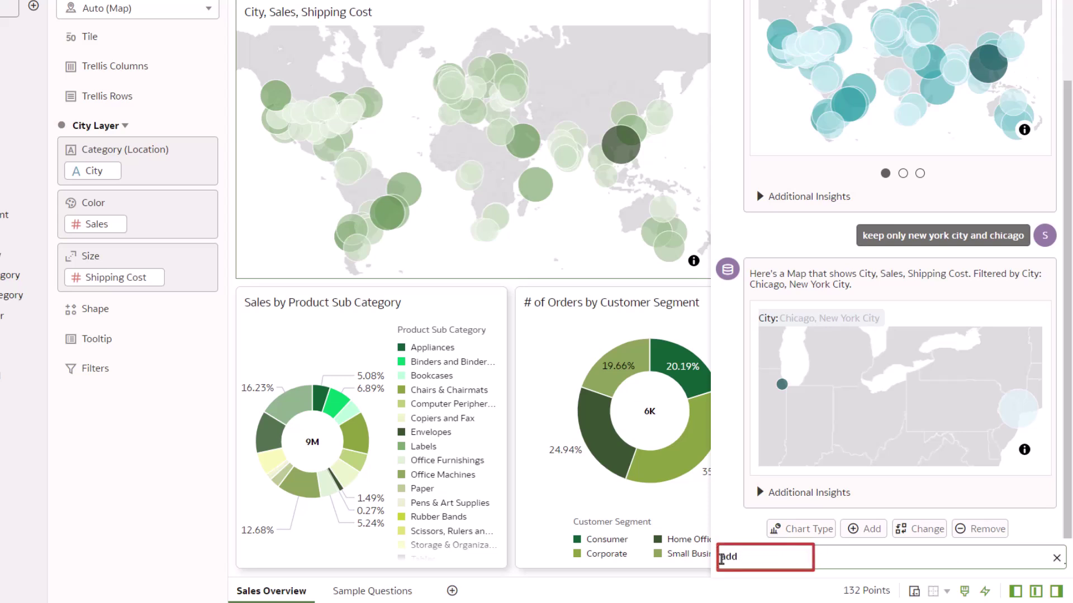
type("paris")
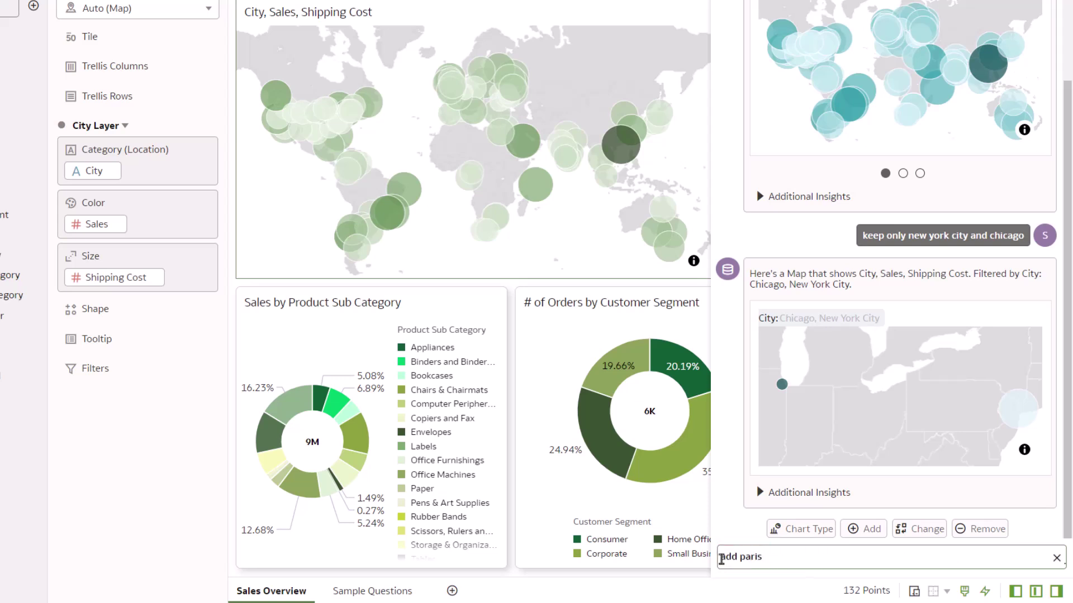
key("Return")
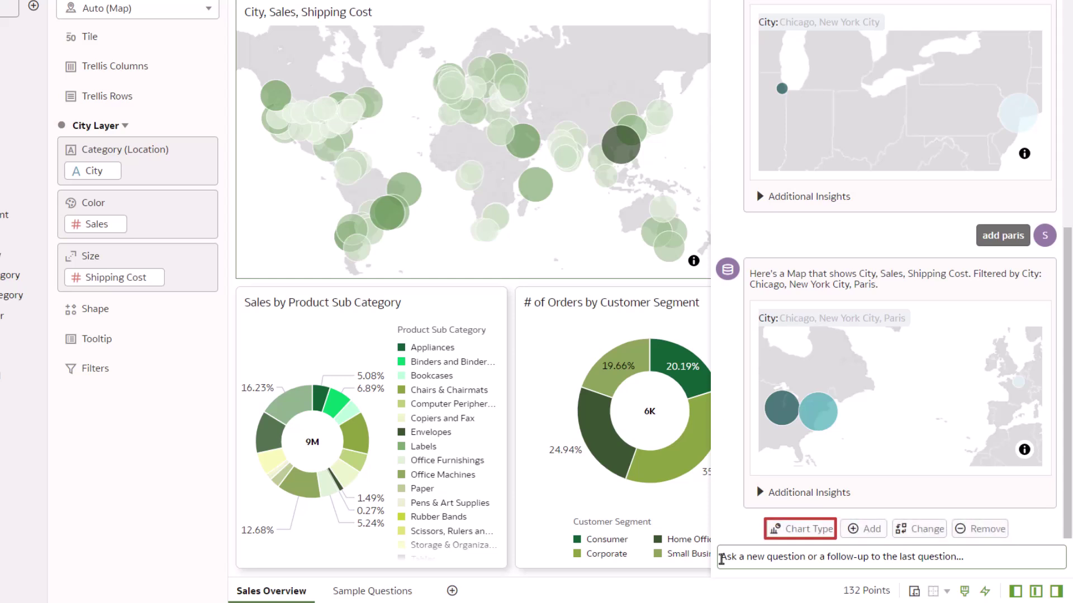
Change the Assistant's Chicago, New York City and Paris map to a Bar chart
left_click(801, 529)
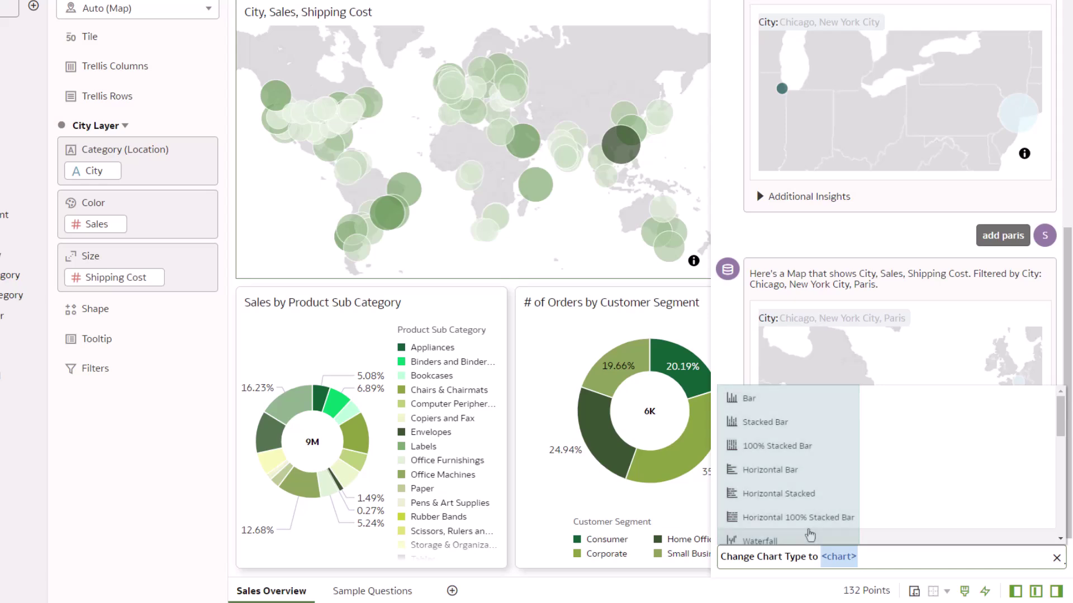
left_click(748, 400)
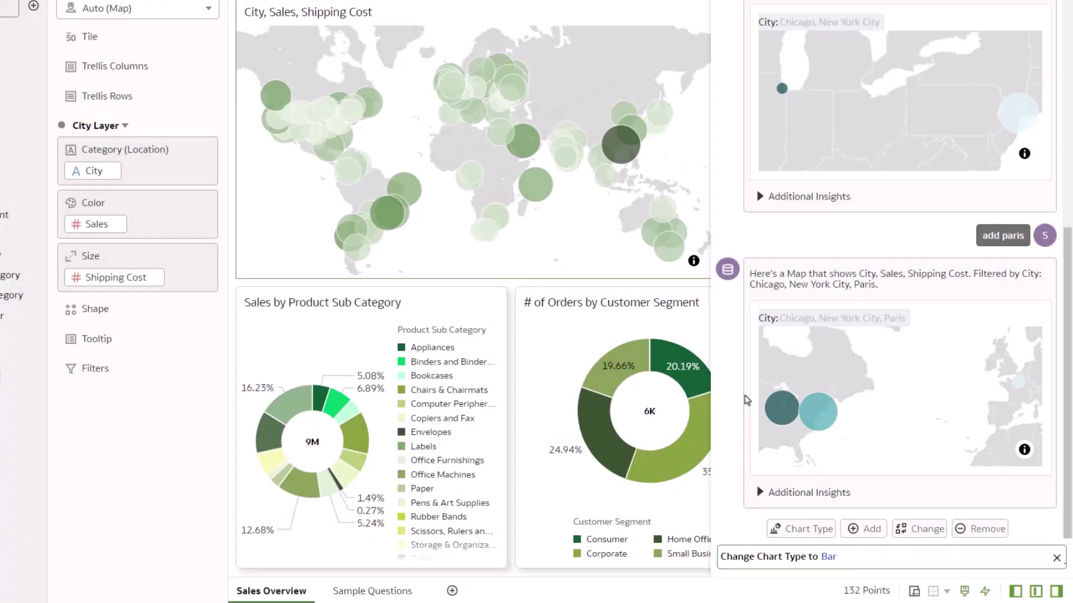
key("Return")
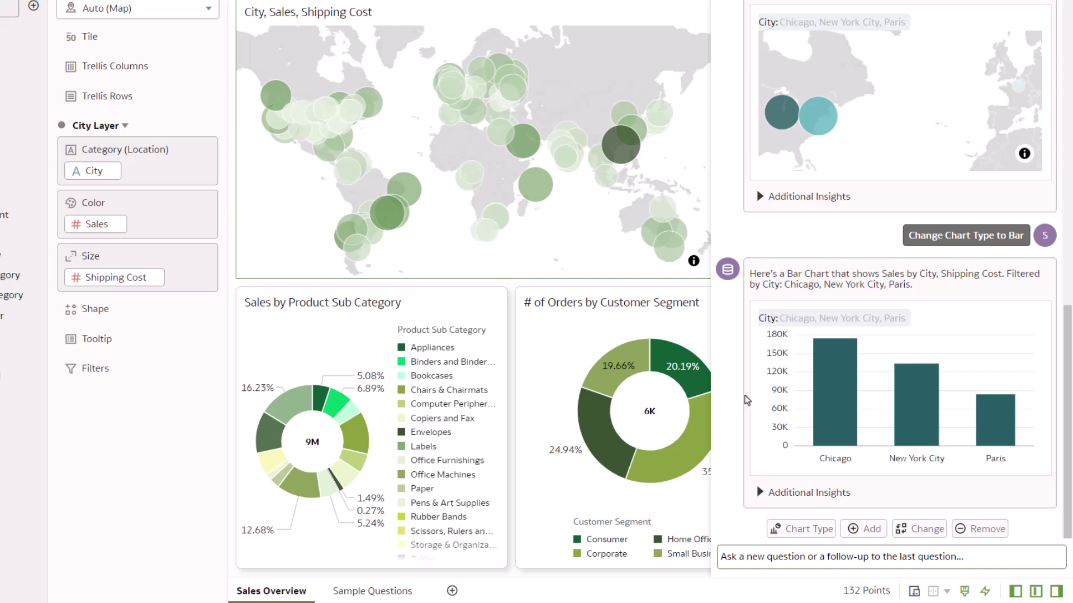
Add the Customer Segment field to the Assistant's three-city Sales bar chart
left_click(867, 530)
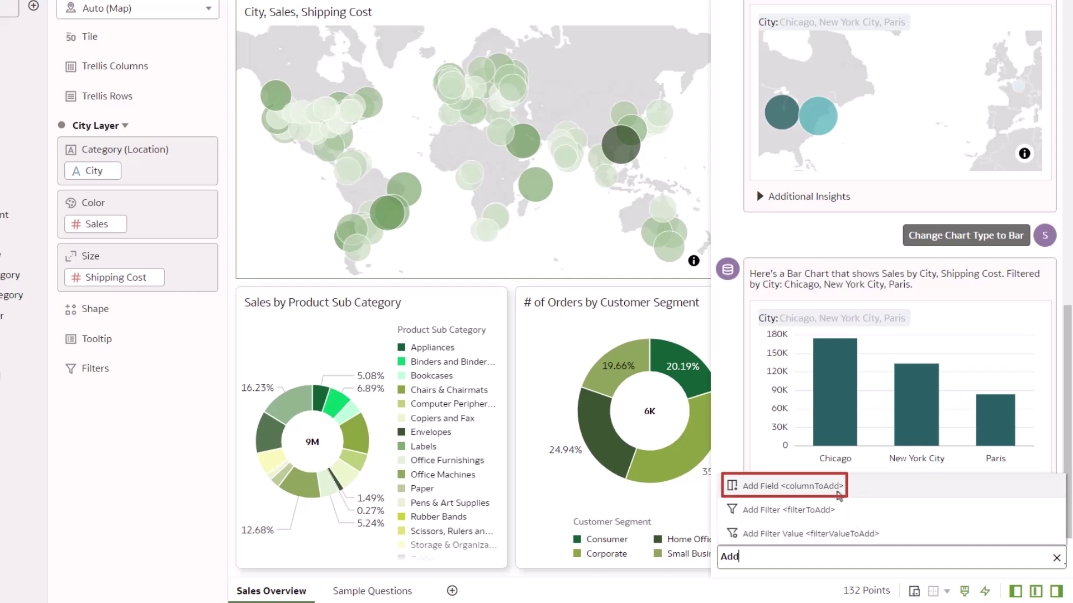
left_click(822, 488)
scroll(822, 489, "down", 3)
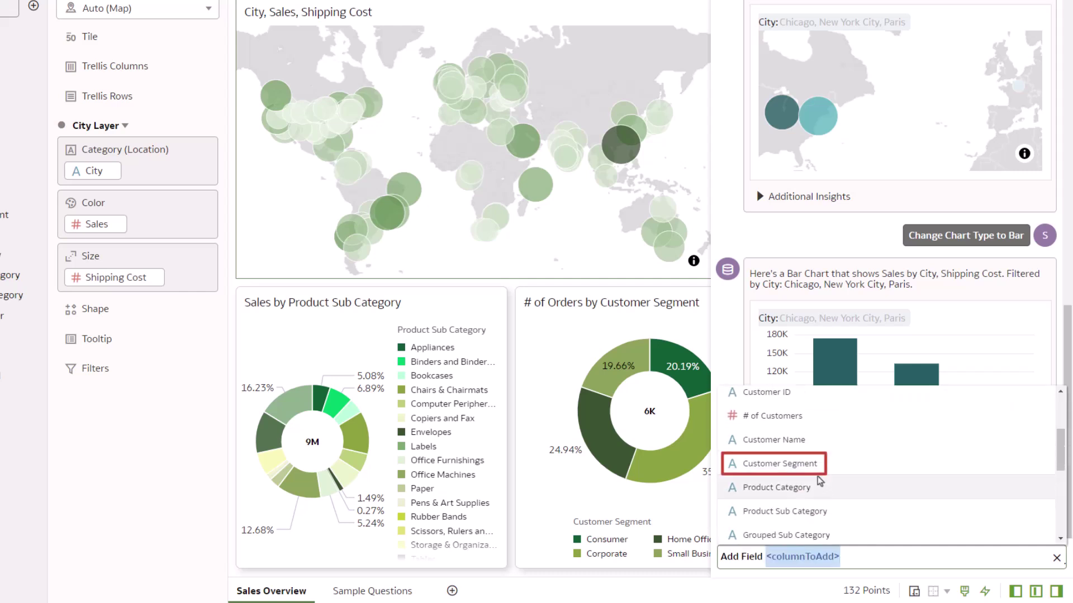
left_click(815, 461)
key("Return")
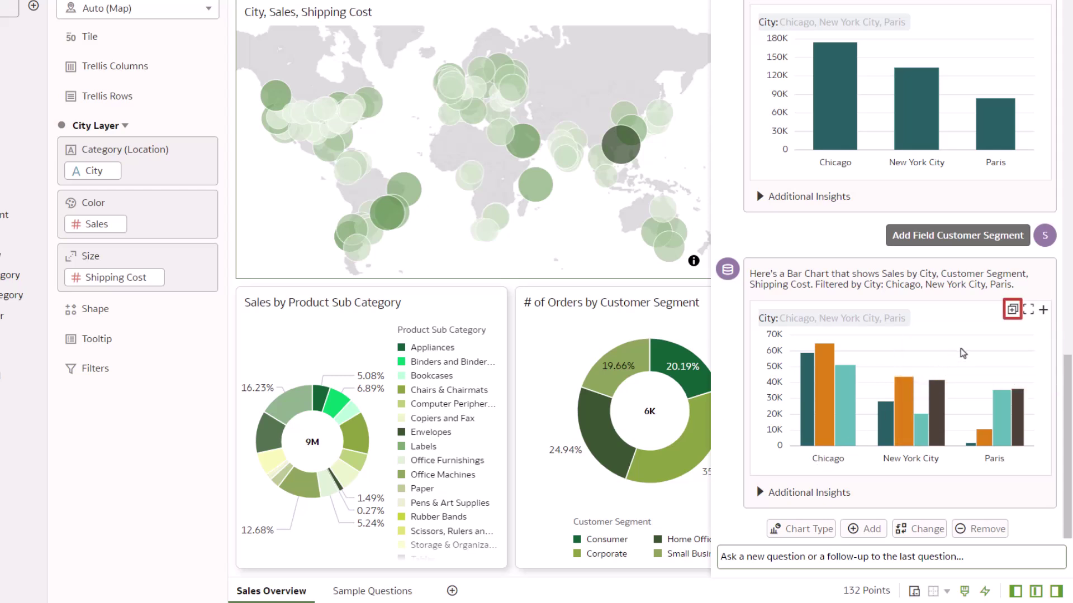
Add the Customer Segment bar chart to a new watchlist called Finance Metrics
left_click(1013, 314)
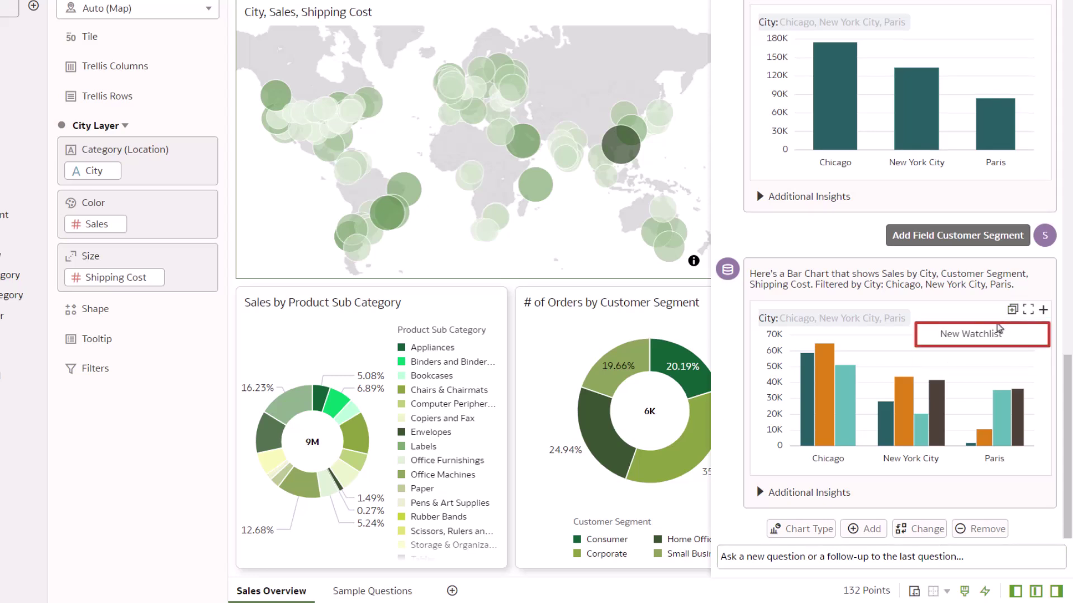
left_click(976, 333)
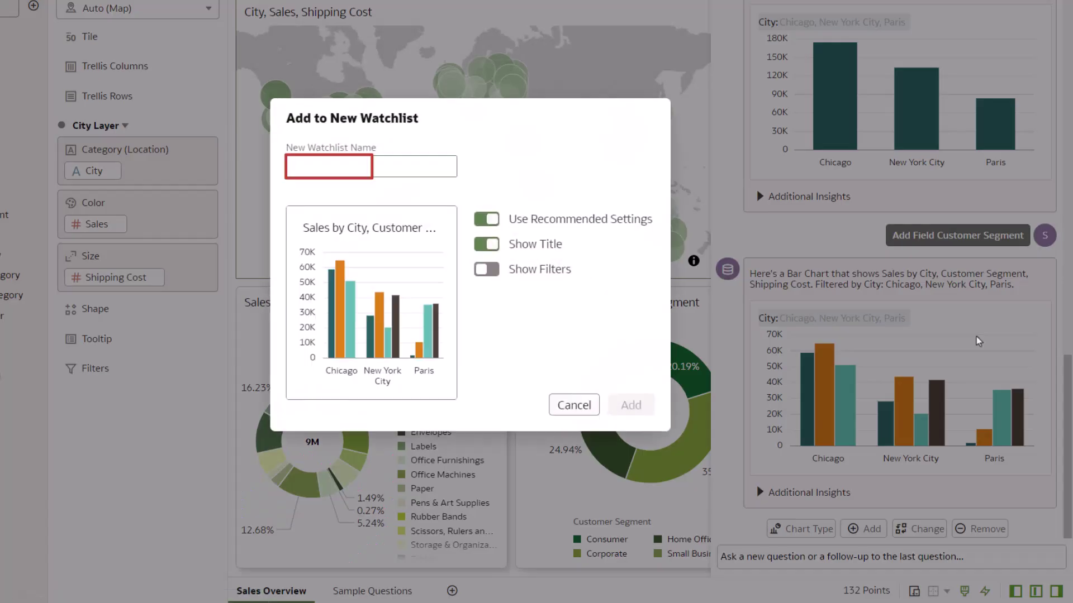
type("Finance Metrics")
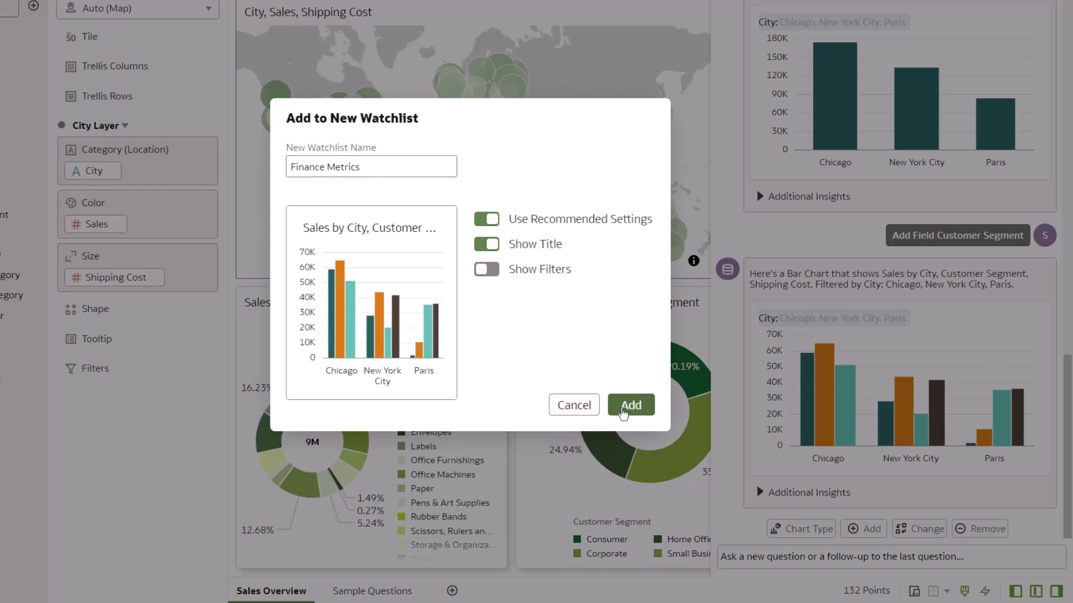
left_click(623, 405)
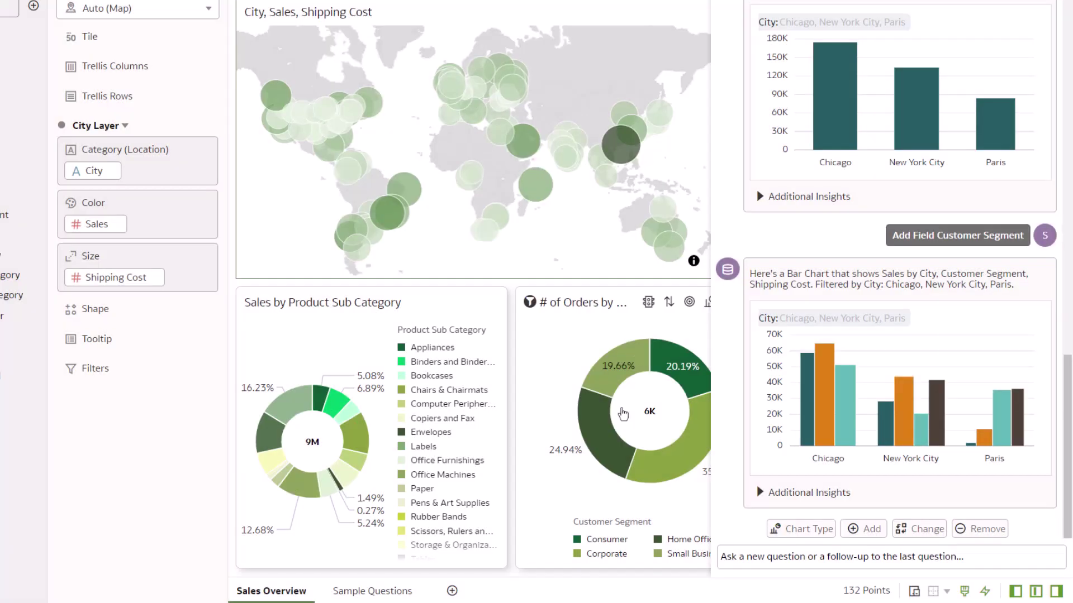
Ask the Assistant for the average cost when price is above $100
left_click(731, 557)
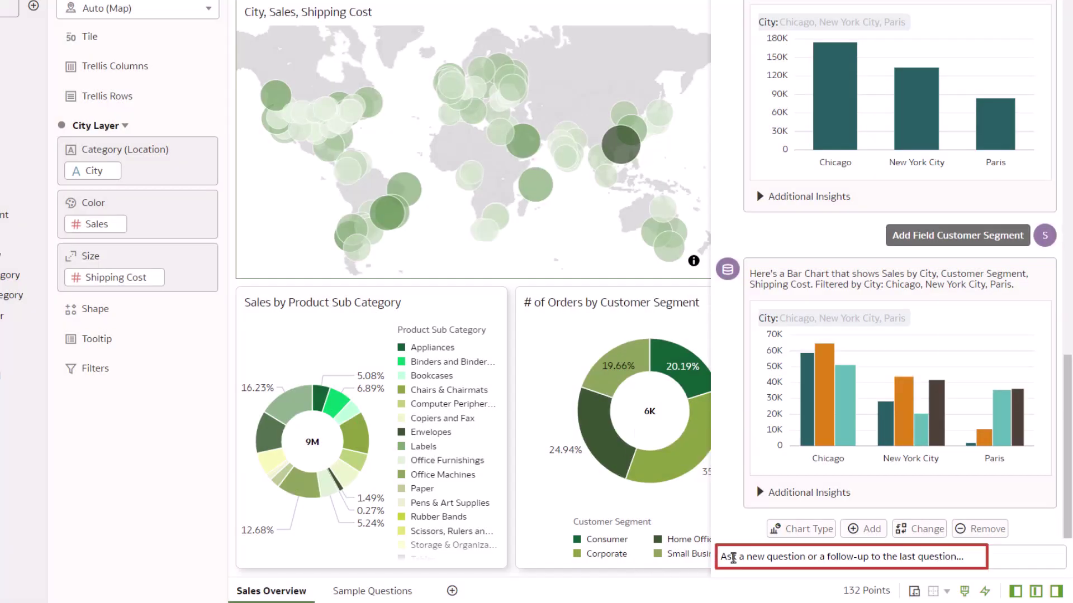
type("when the price")
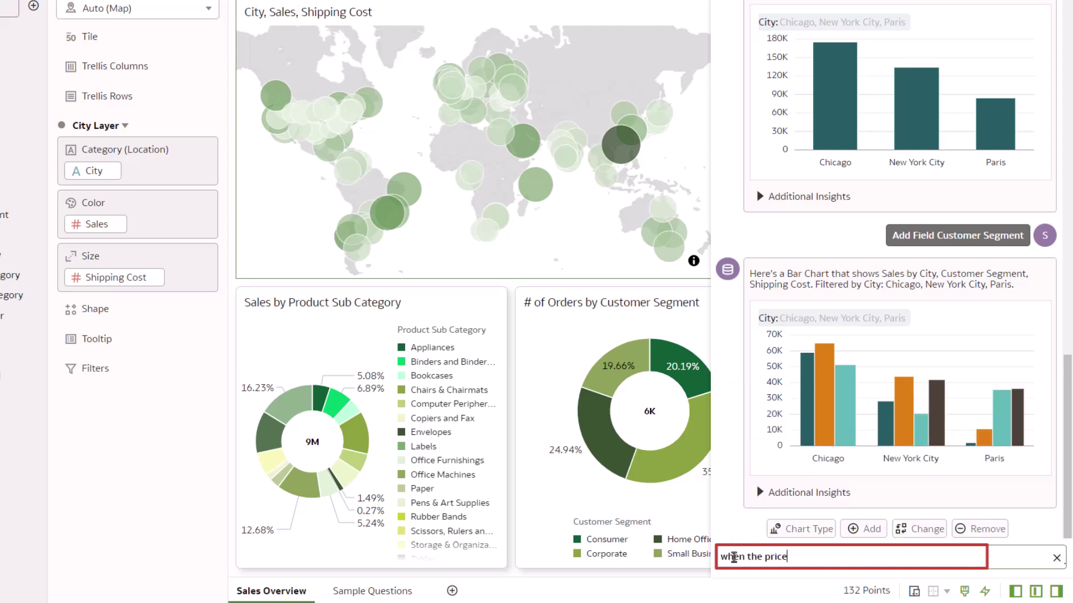
type(" is above 100$ what is the")
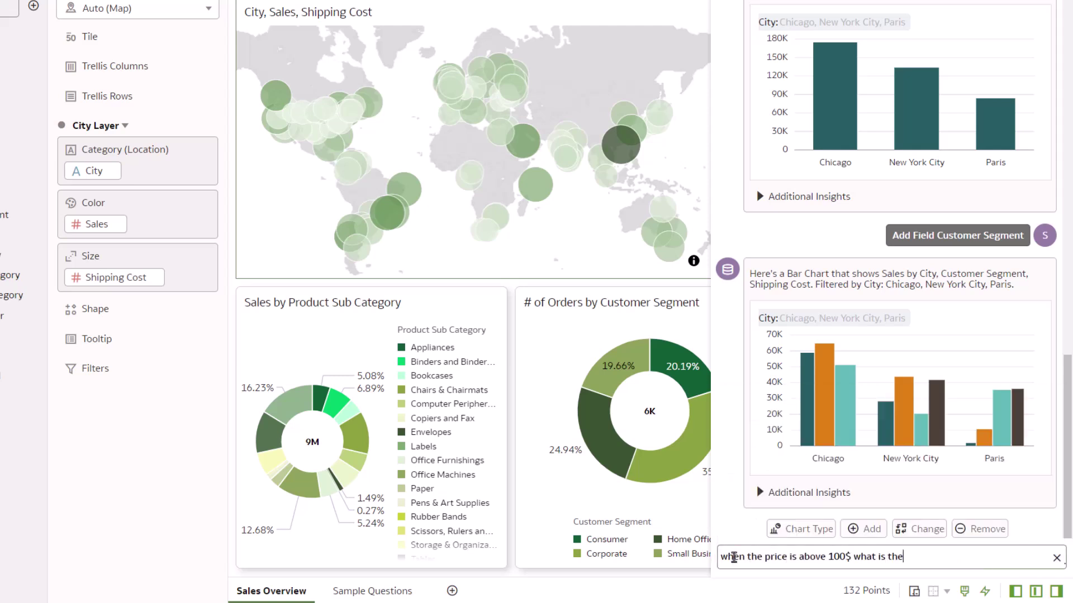
type(" average cost")
key("Return")
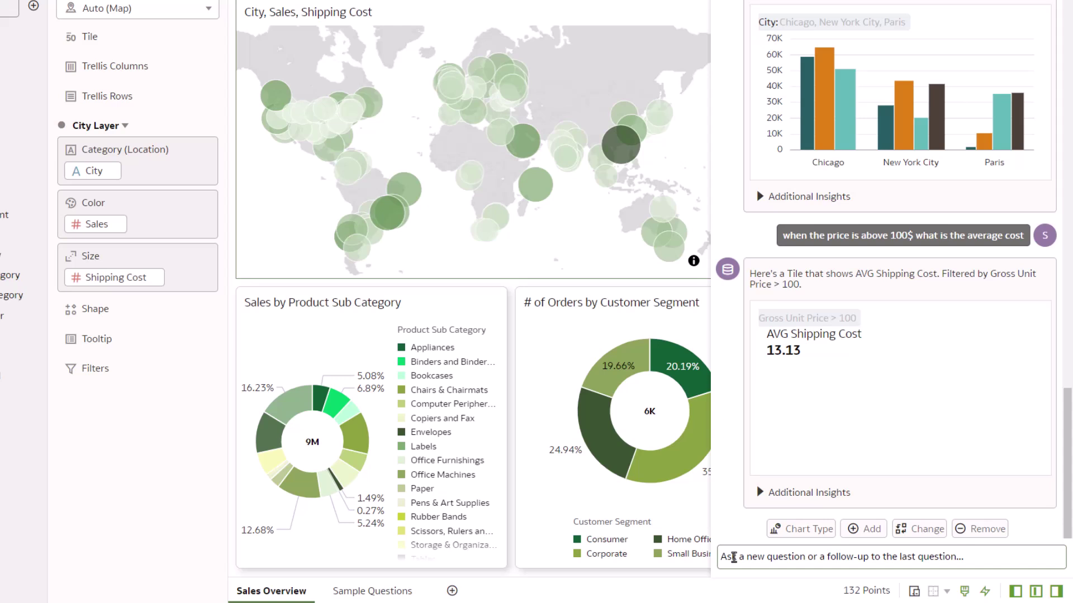
Ask the Assistant to 'add priority and product type' to the average shipping cost chart
left_click(733, 556)
type("add p")
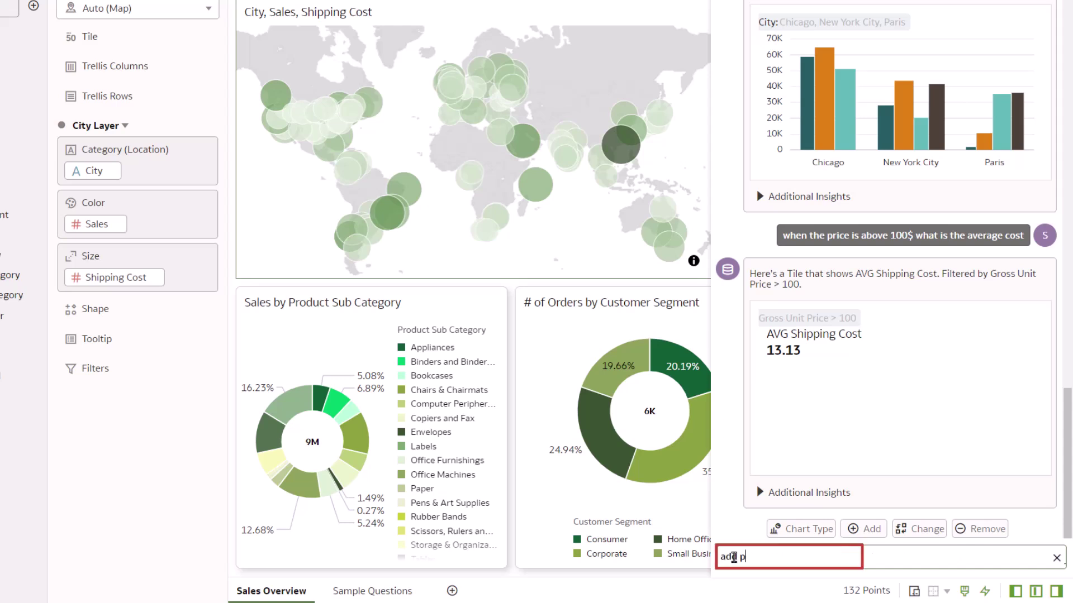
type("riority and prod")
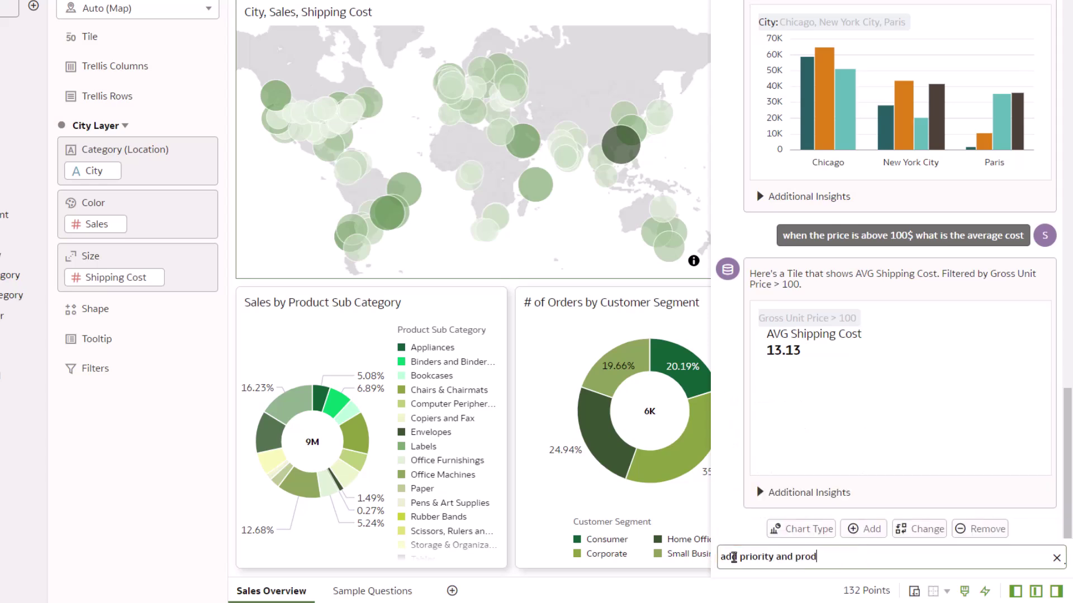
type("uct type")
key("Return")
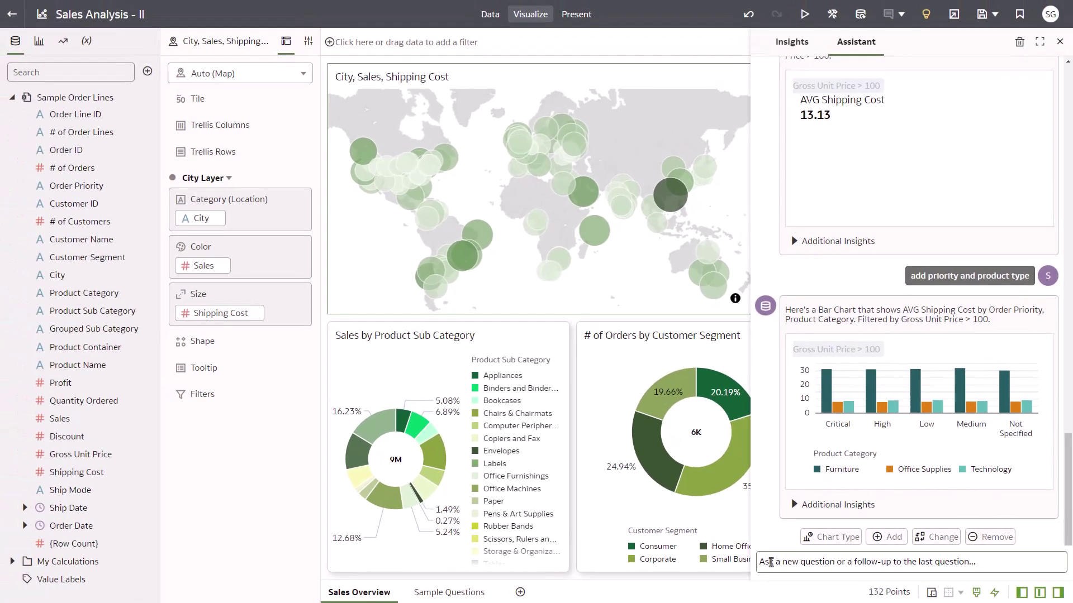
Place the AVG Shipping Cost by Order Priority bar chart on the canvas beside the map
mouse_move(922, 385)
left_click_drag(922, 352, 757, 305)
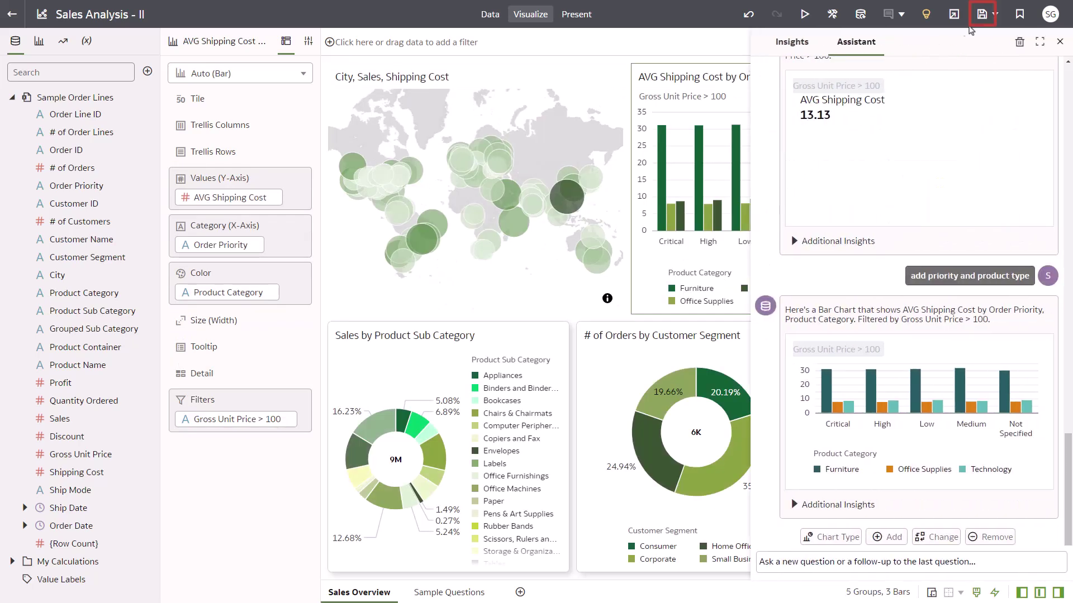
Save the Sales Analysis workbook
left_click(982, 17)
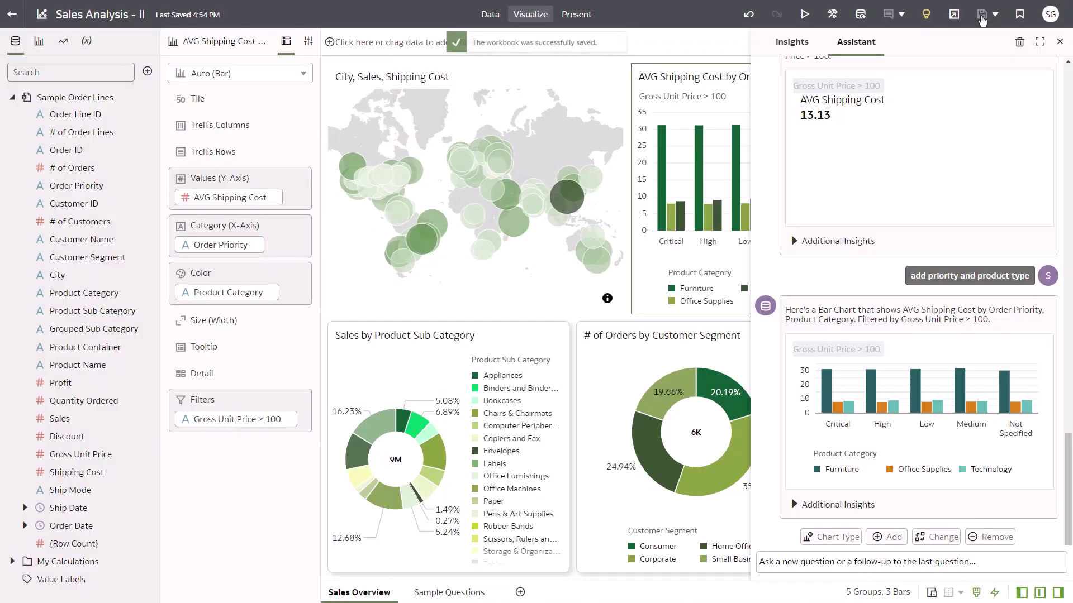